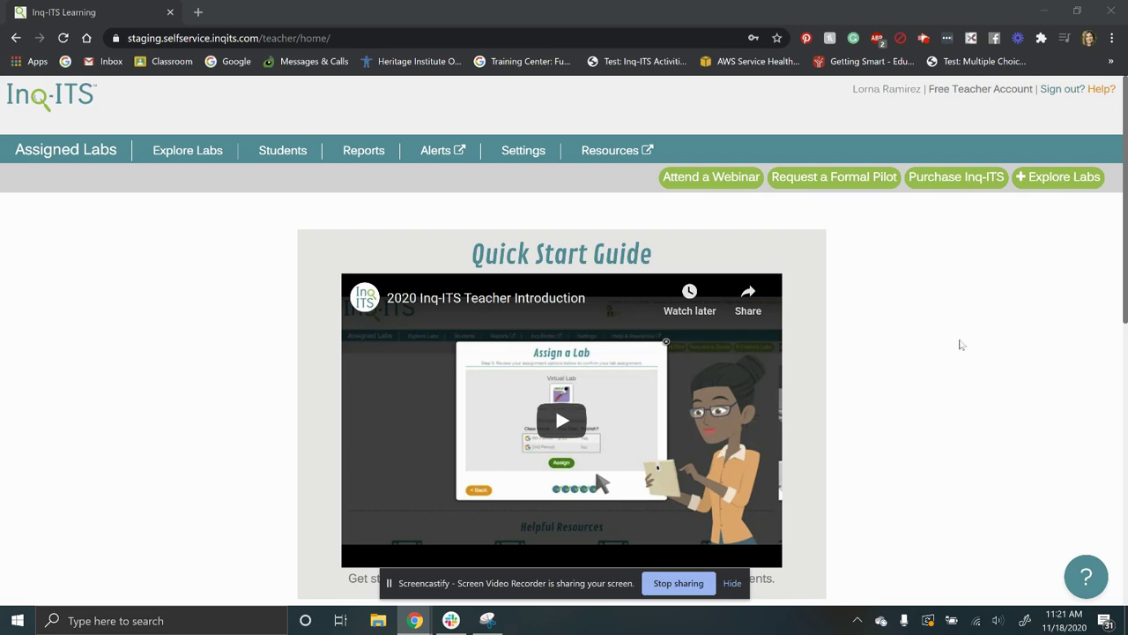
# Step: Scroll down the Quick Start Guide and bring up the Intro and Advanced Tutorial choices
pyautogui.scroll(-2, 941, 328)
pyautogui.scroll(2, 941, 327)
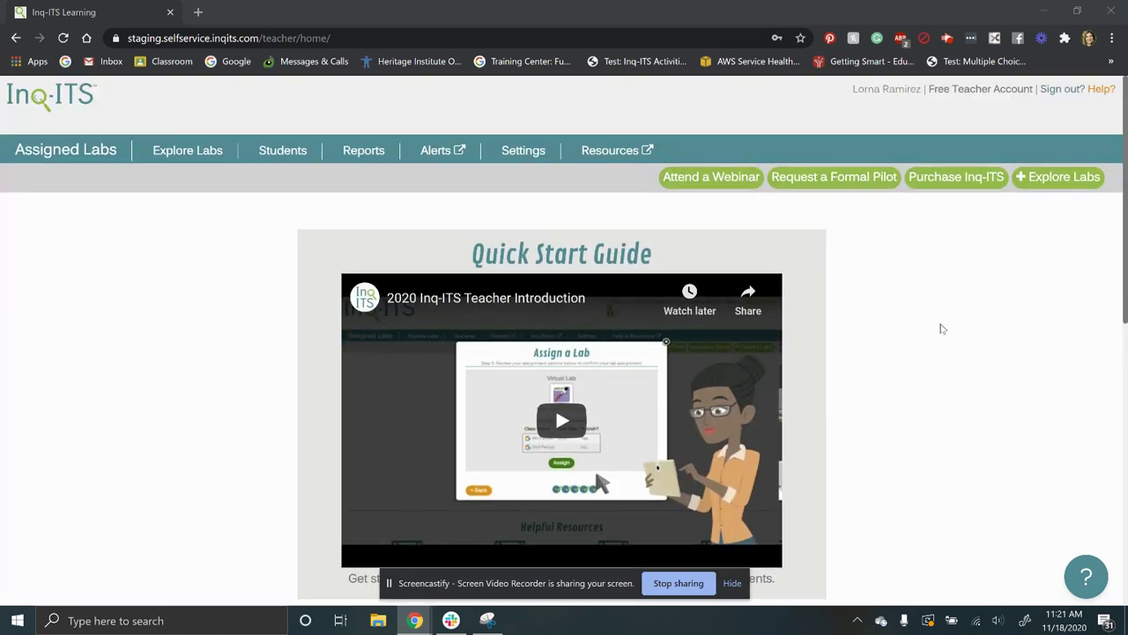
pyautogui.scroll(-1, 941, 328)
pyautogui.scroll(-1, 941, 328)
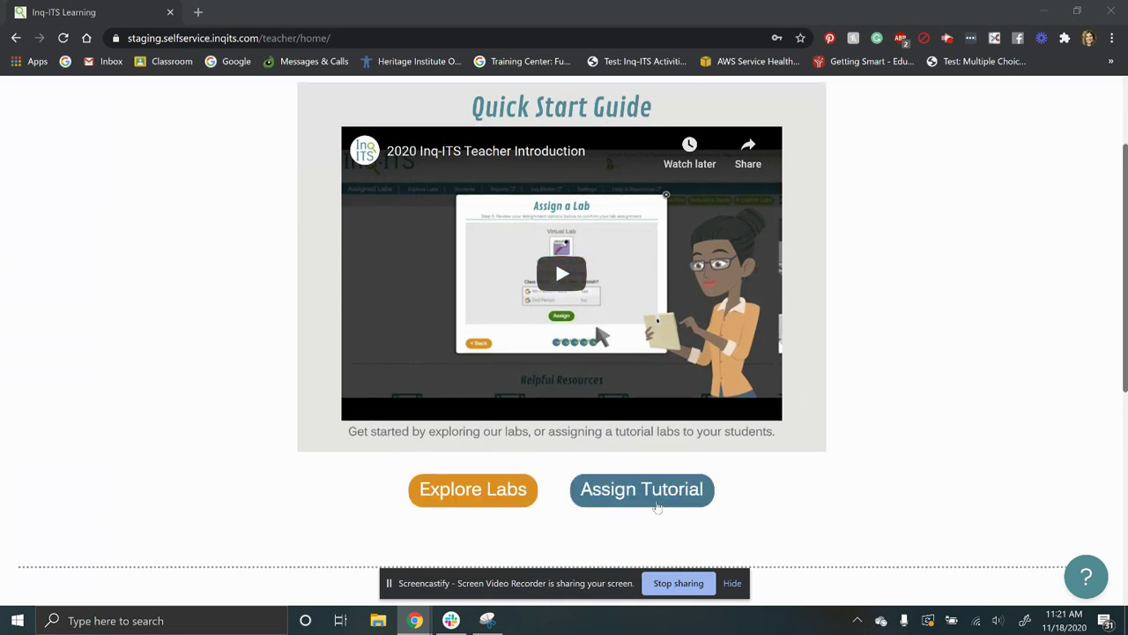
pyautogui.click(657, 495)
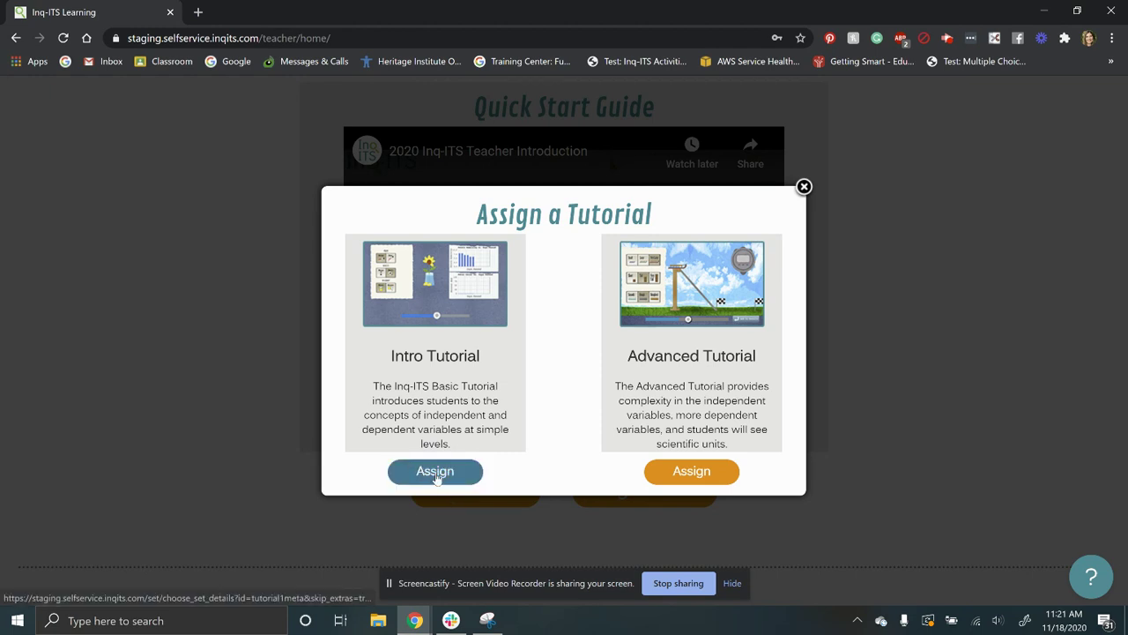
# Step: Pick the Intro Tutorial and manually name four class sections 1st, 2nd, 3rd and 4th
pyautogui.click(436, 474)
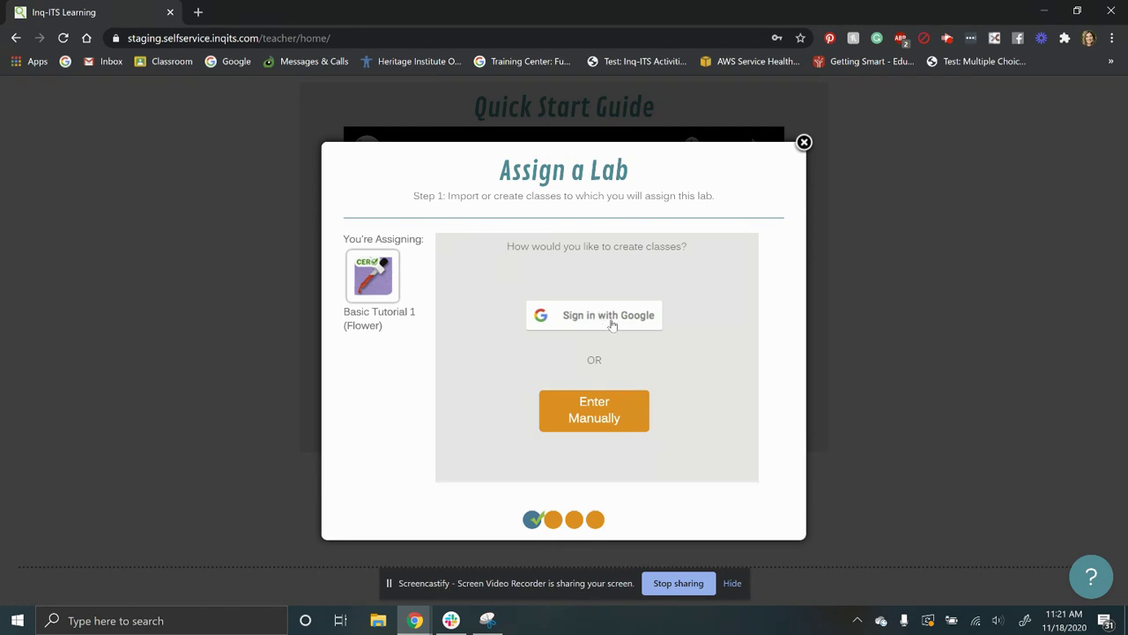
pyautogui.click(605, 416)
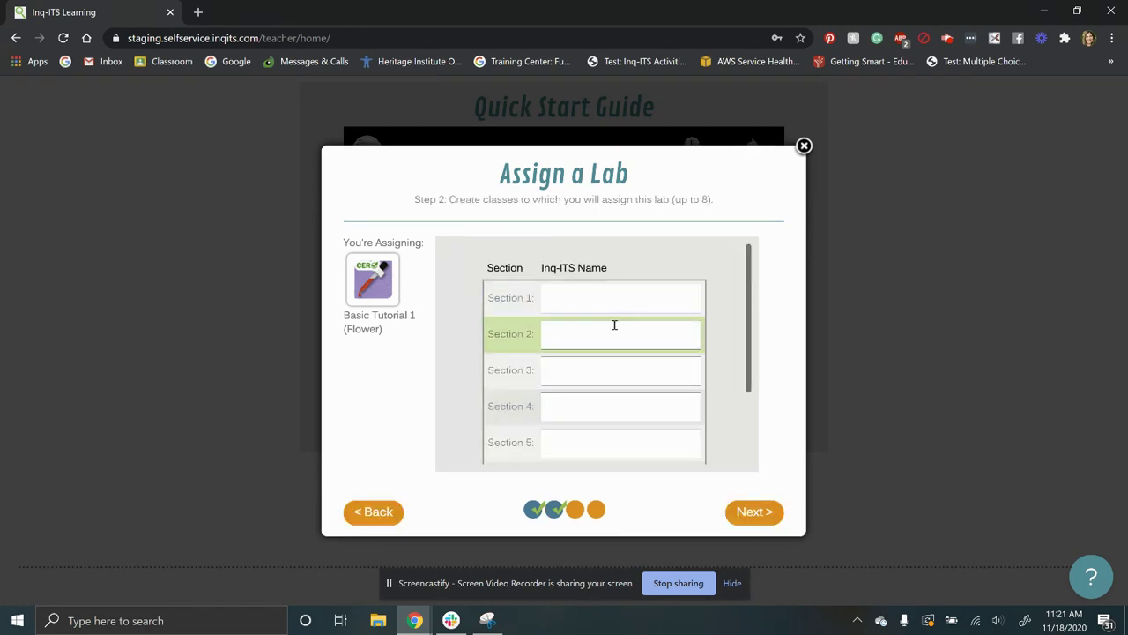
pyautogui.click(604, 301)
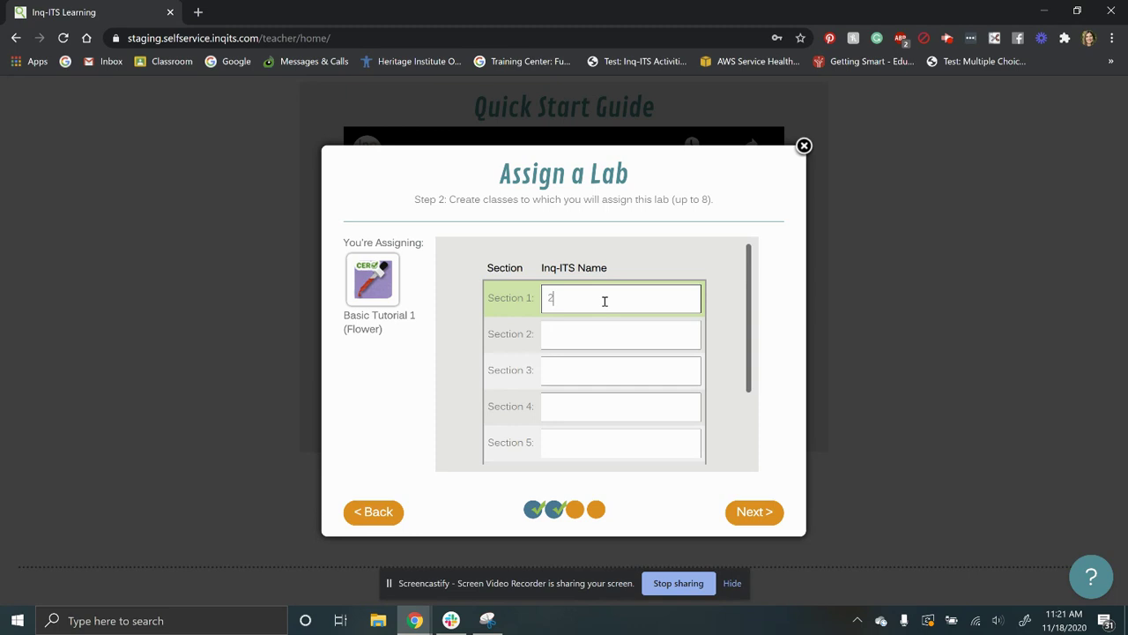
pyautogui.write('1st')
pyautogui.press('Tab')
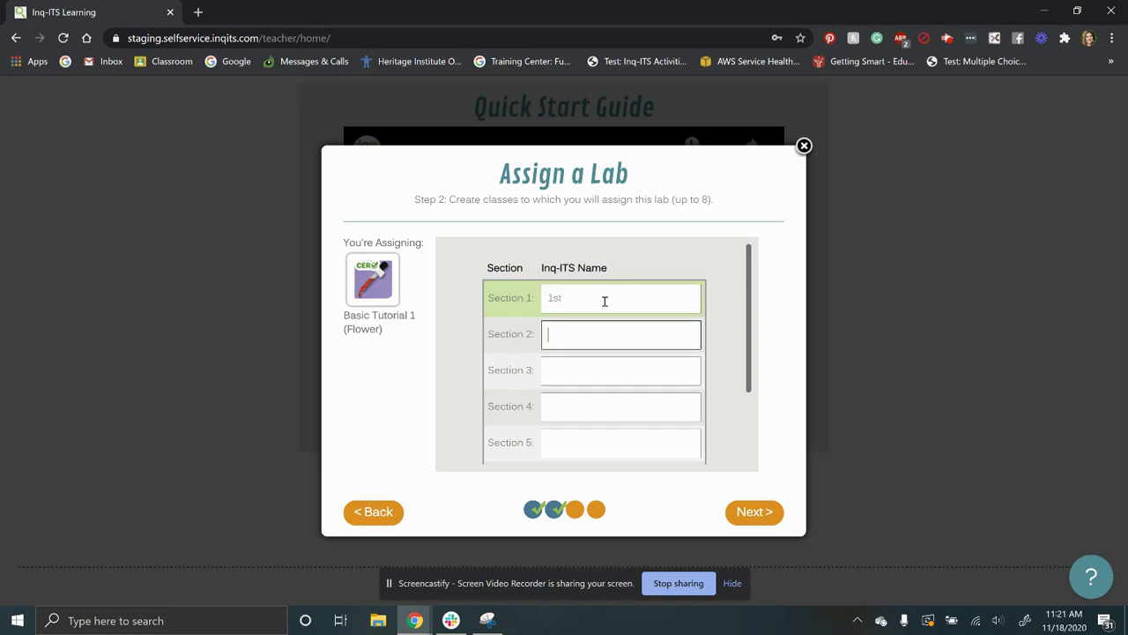
pyautogui.write('2nd')
pyautogui.press('Tab')
pyautogui.write('3rd')
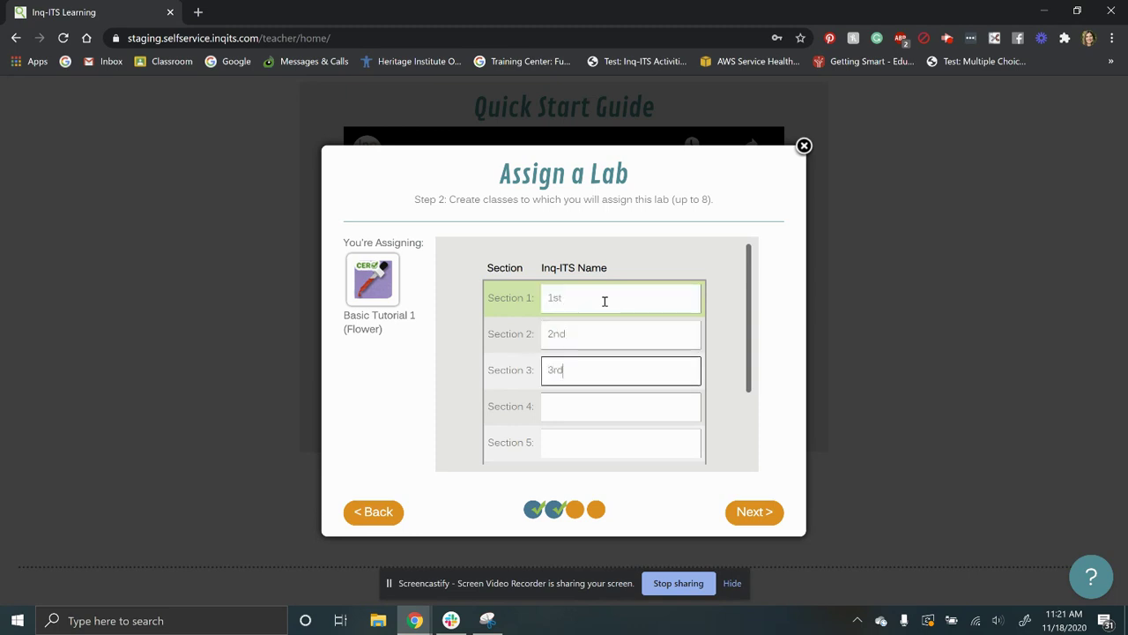
pyautogui.press('Tab')
pyautogui.write('4th')
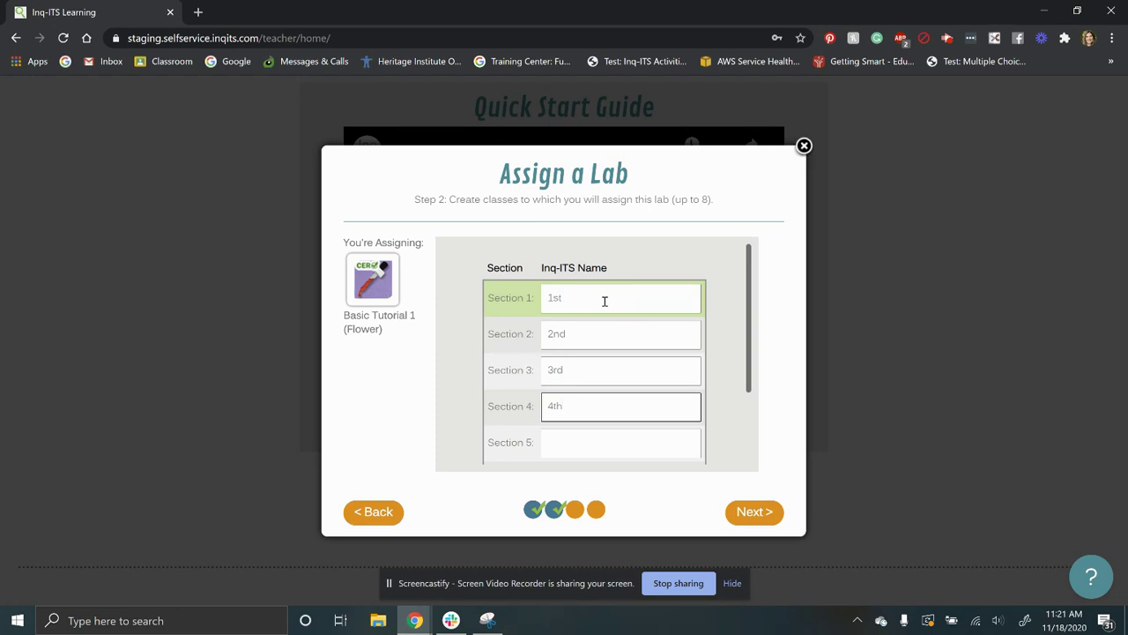
# Step: Confirm the four classes and assign Basic Tutorial 1 (Flower) to them
pyautogui.click(745, 518)
pyautogui.click(751, 514)
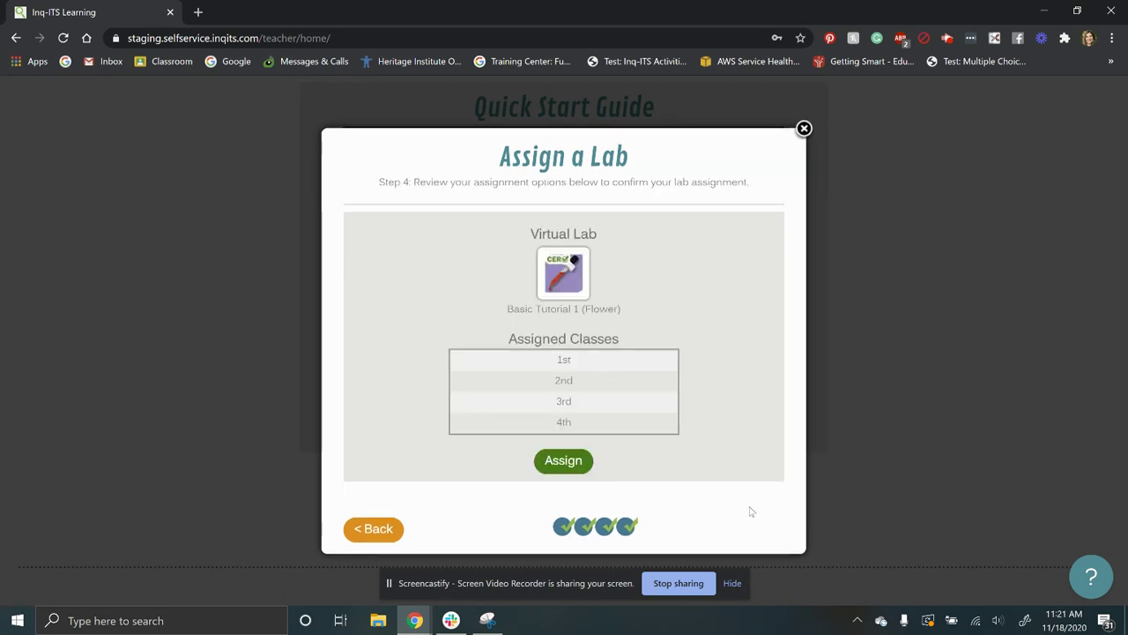
pyautogui.click(585, 456)
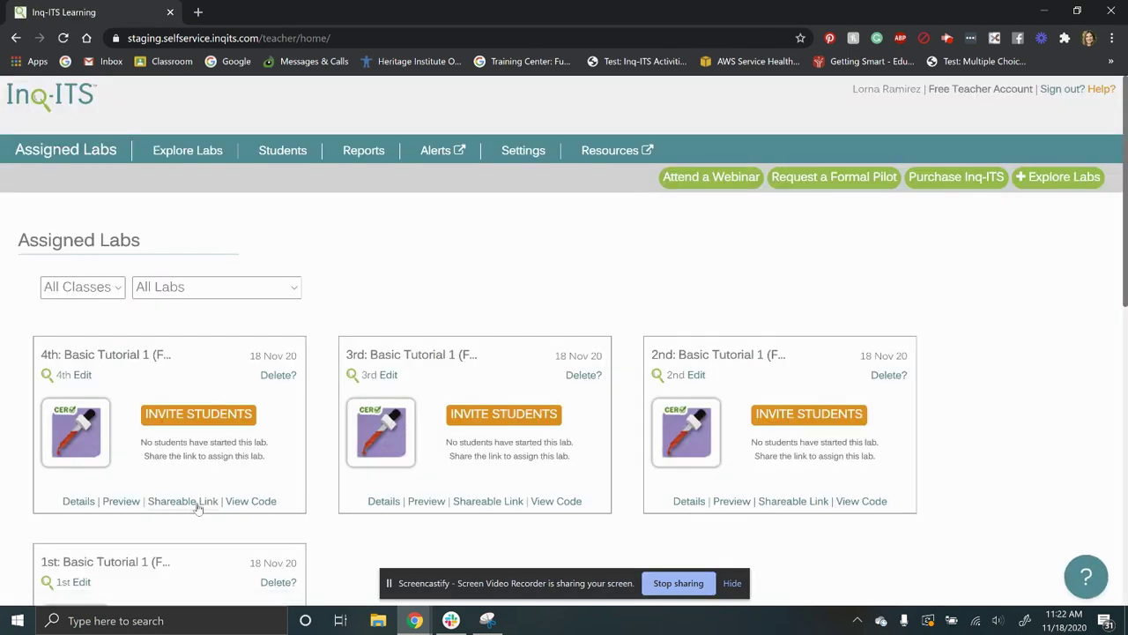
# Step: Copy the 4th-class invite link for Basic Tutorial 1, then go to the Reports page
pyautogui.click(195, 502)
pyautogui.click(556, 291)
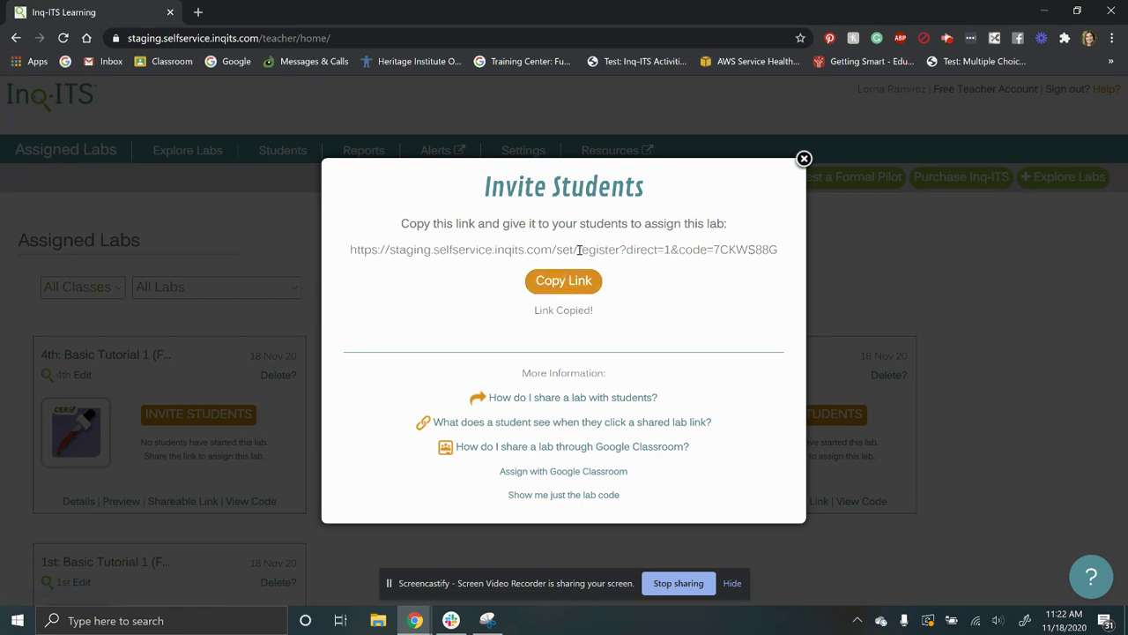
pyautogui.click(803, 159)
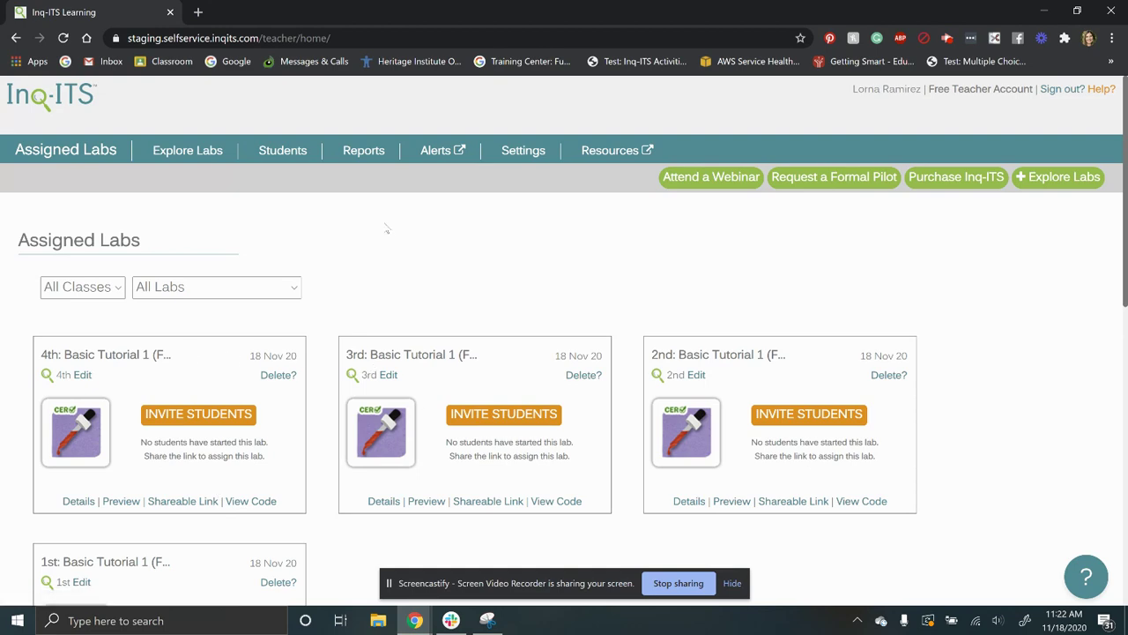
pyautogui.click(370, 159)
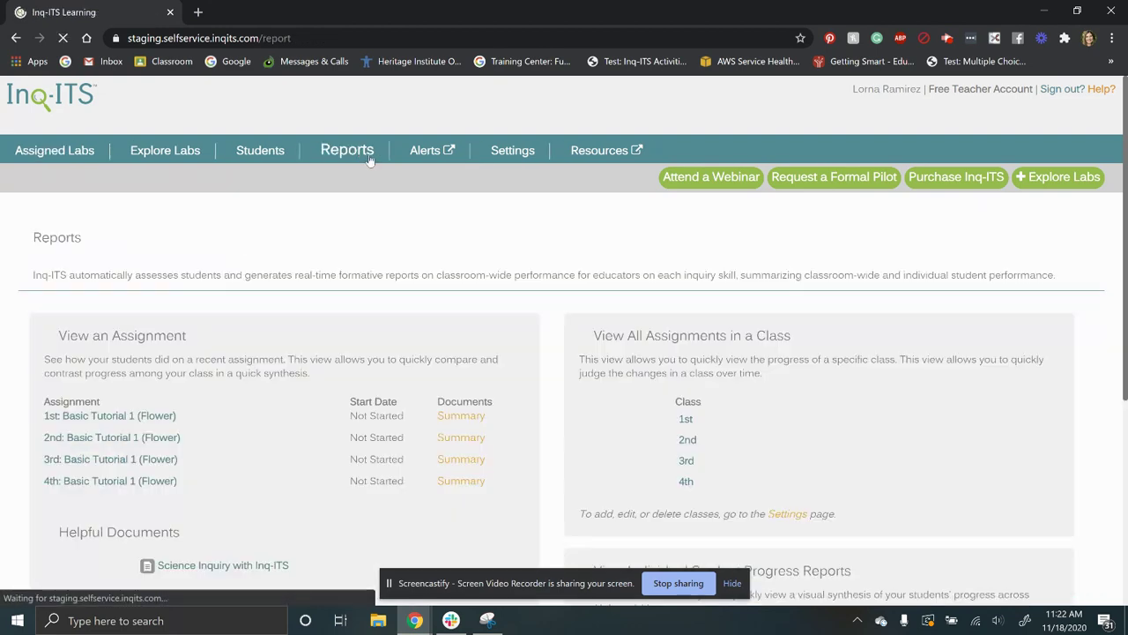
pyautogui.scroll(-3, 323, 486)
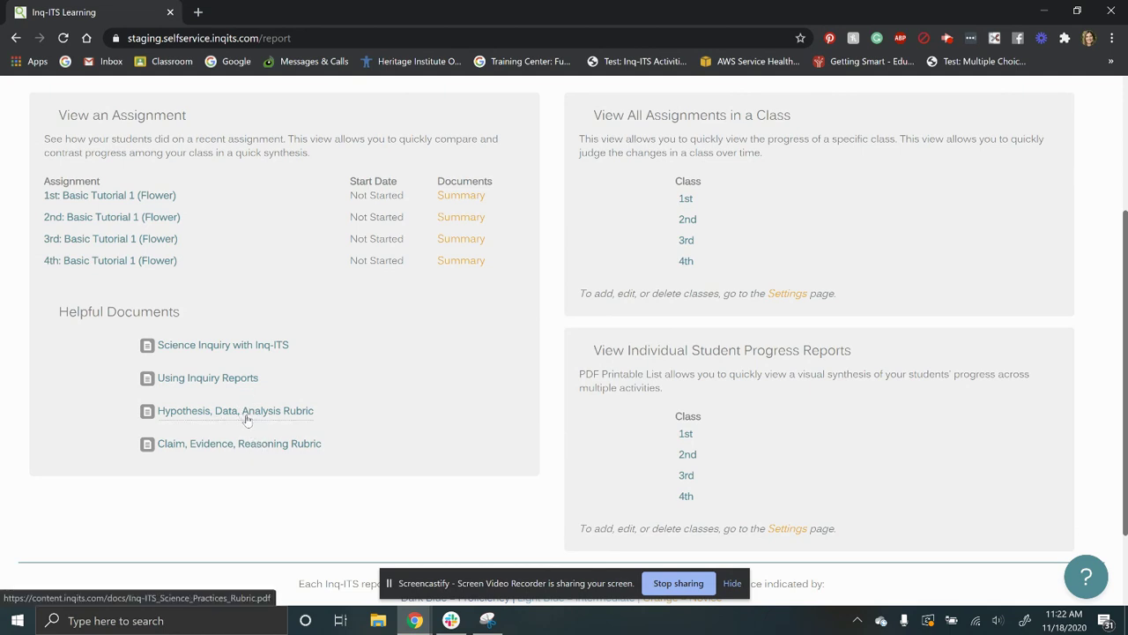
pyautogui.scroll(3, 296, 415)
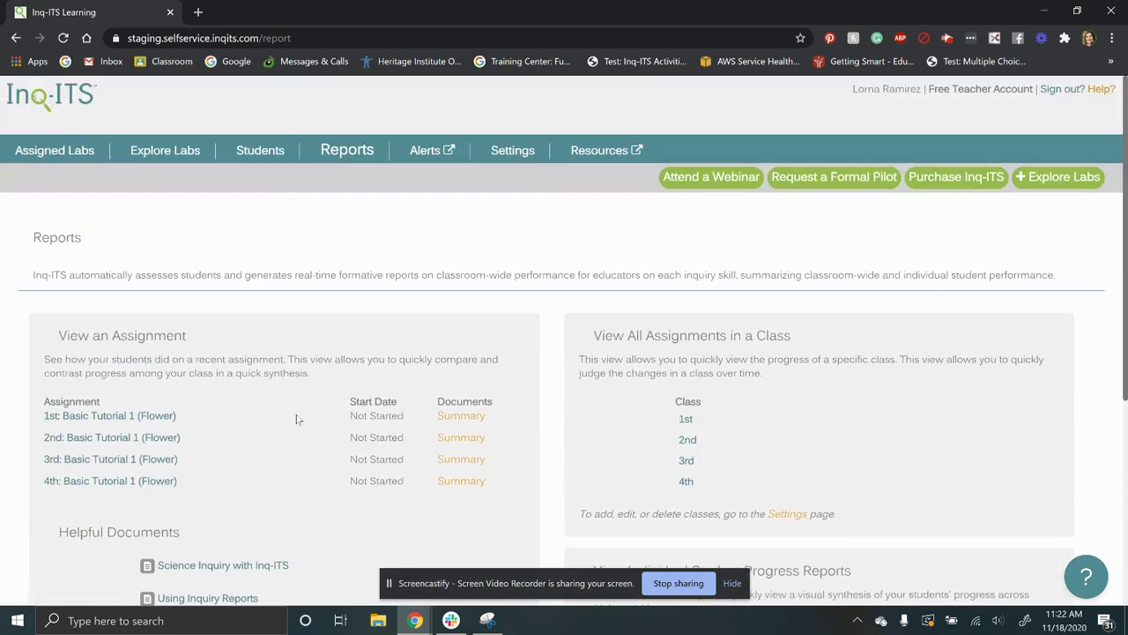
pyautogui.click(77, 153)
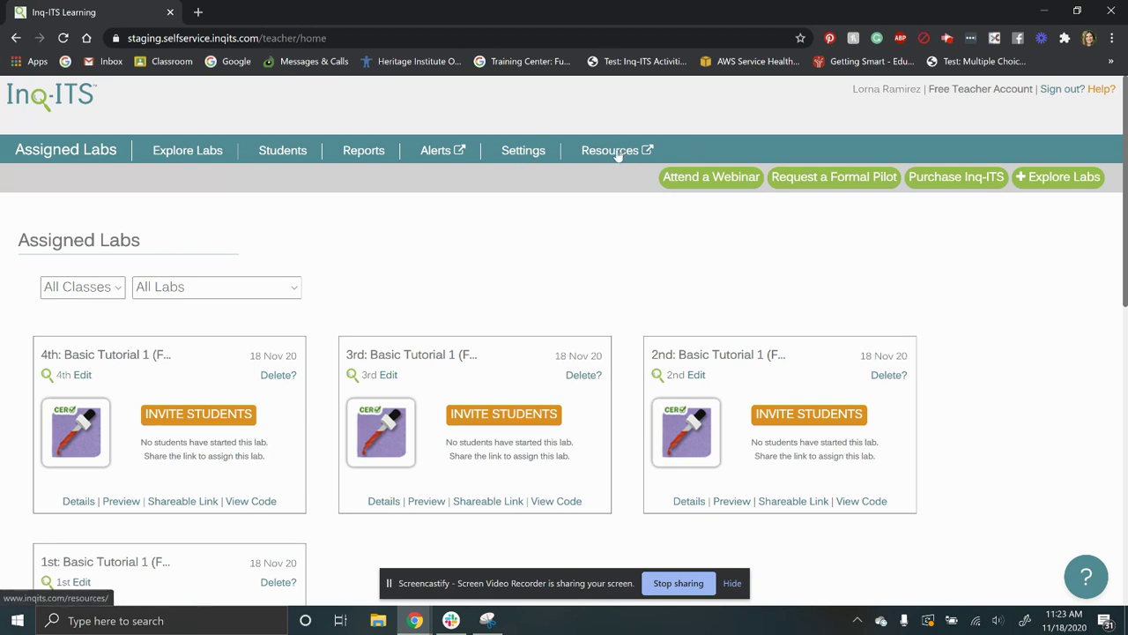
# Step: Open the Explore Labs catalogue from the Assigned Labs page
pyautogui.scroll(-1, 353, 428)
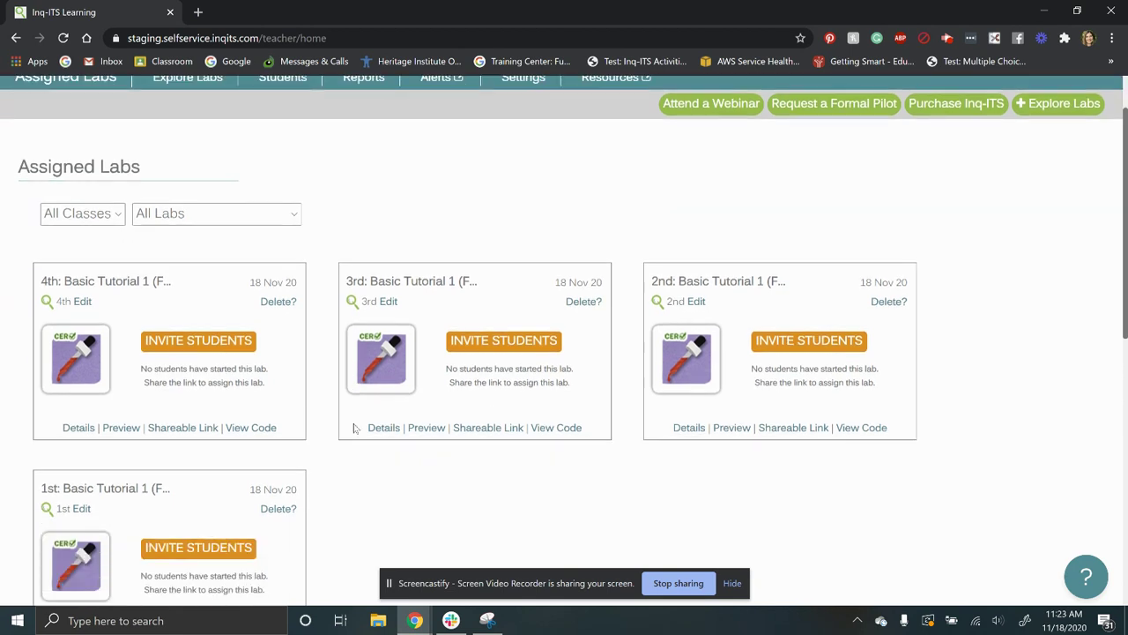
pyautogui.scroll(1, 354, 427)
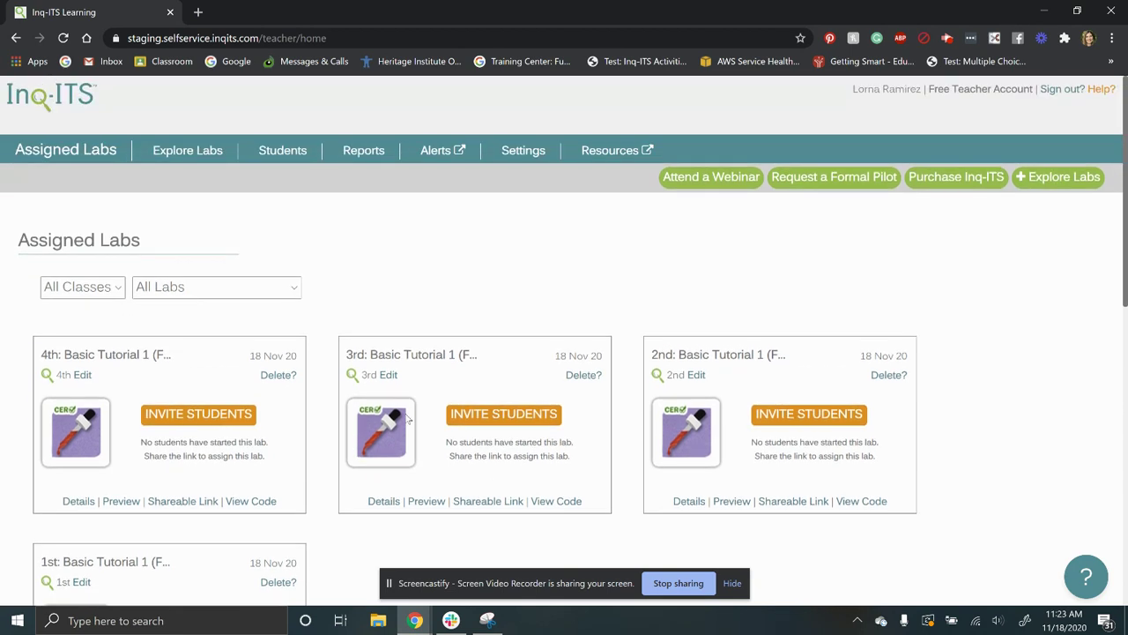
pyautogui.click(1049, 187)
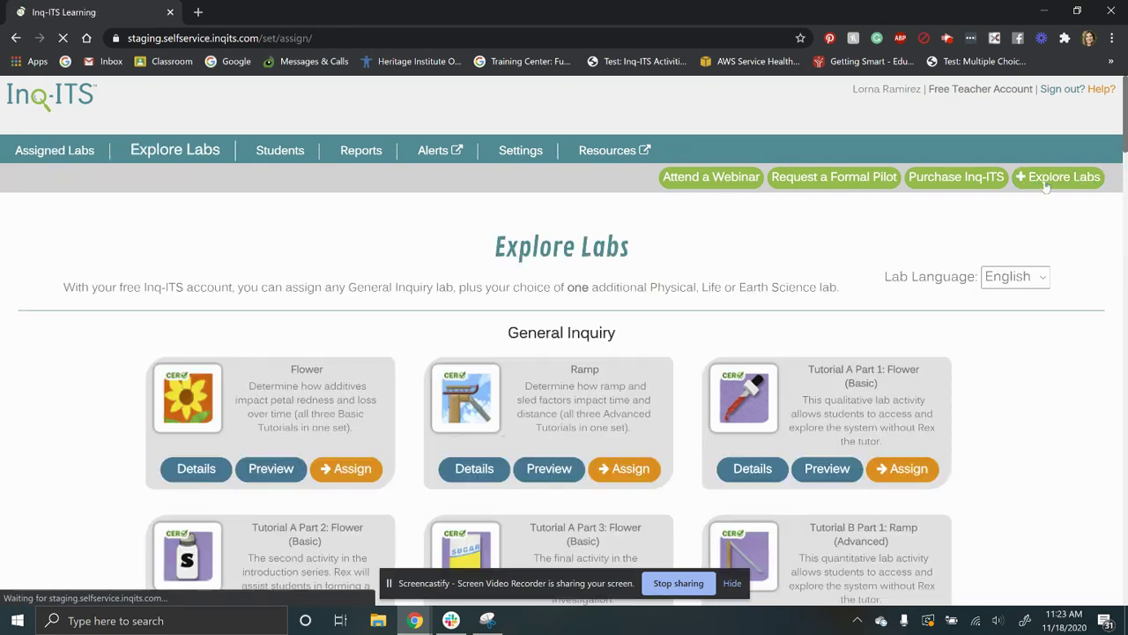
# Step: Scroll past the General Inquiry tutorials down to the Physical Science labs like Forces and Motion
pyautogui.scroll(-3, 514, 326)
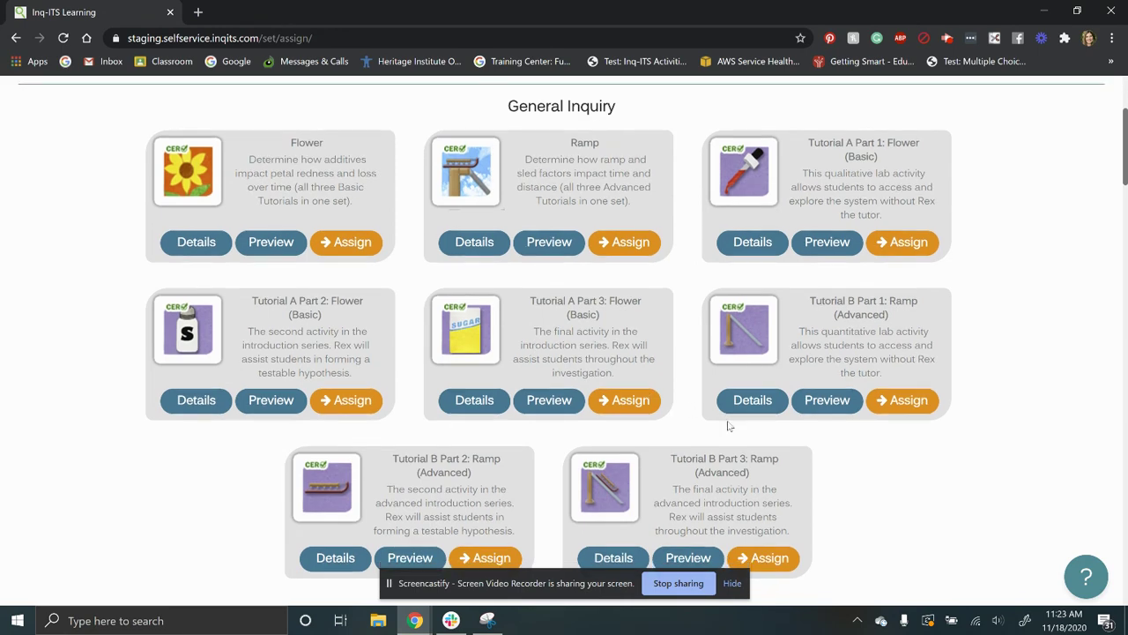
pyautogui.scroll(-3, 815, 432)
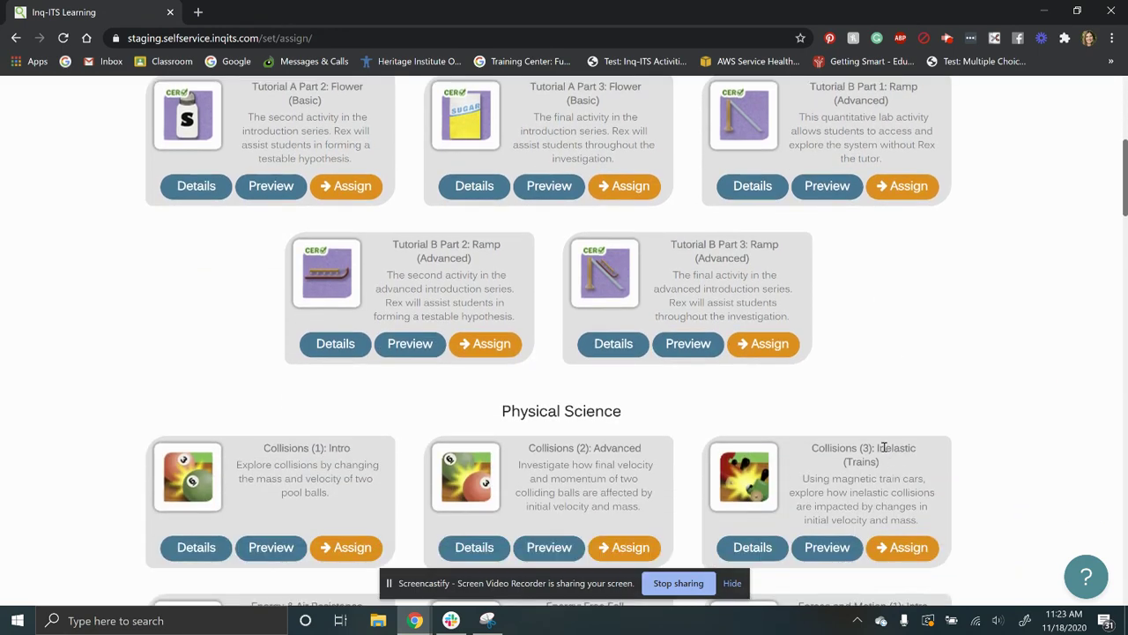
pyautogui.scroll(2, 884, 447)
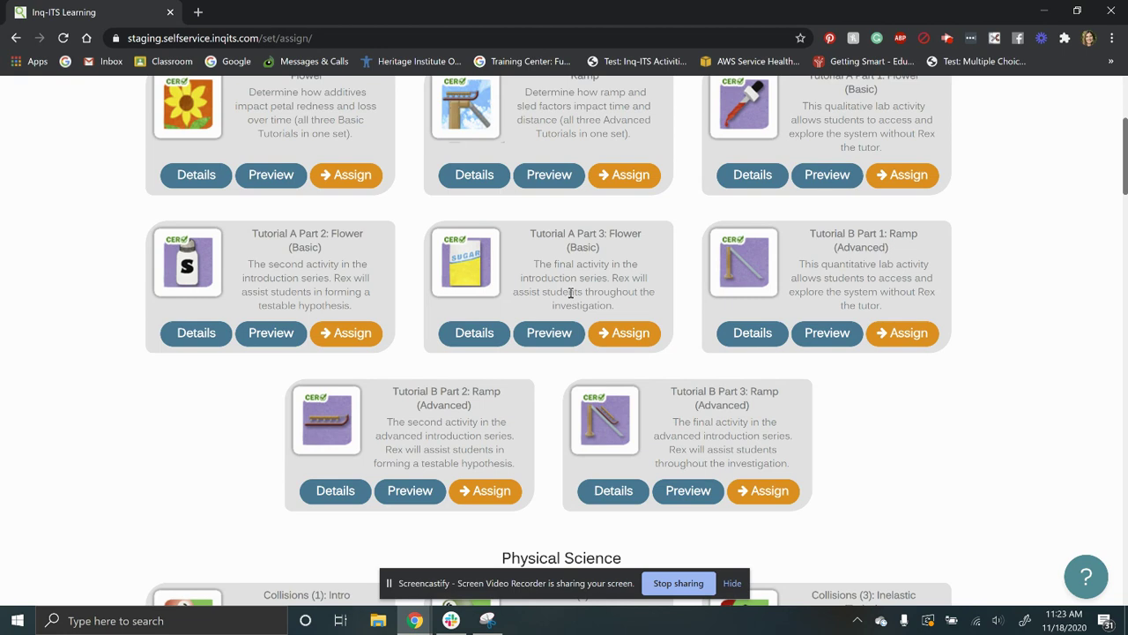
pyautogui.scroll(1, 571, 292)
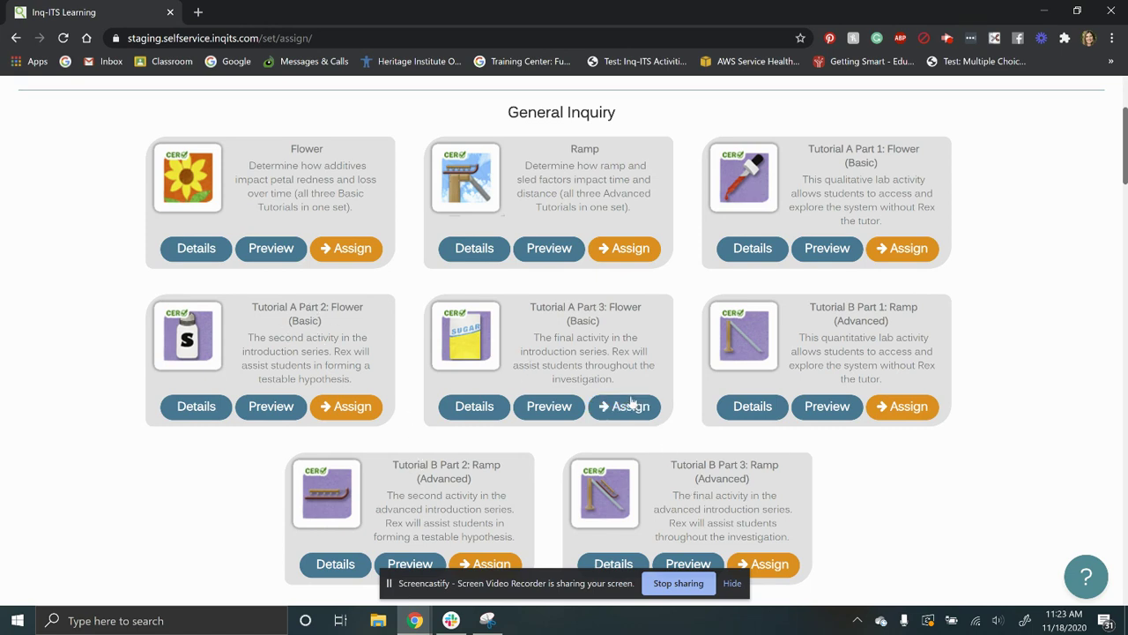
pyautogui.scroll(3, 607, 345)
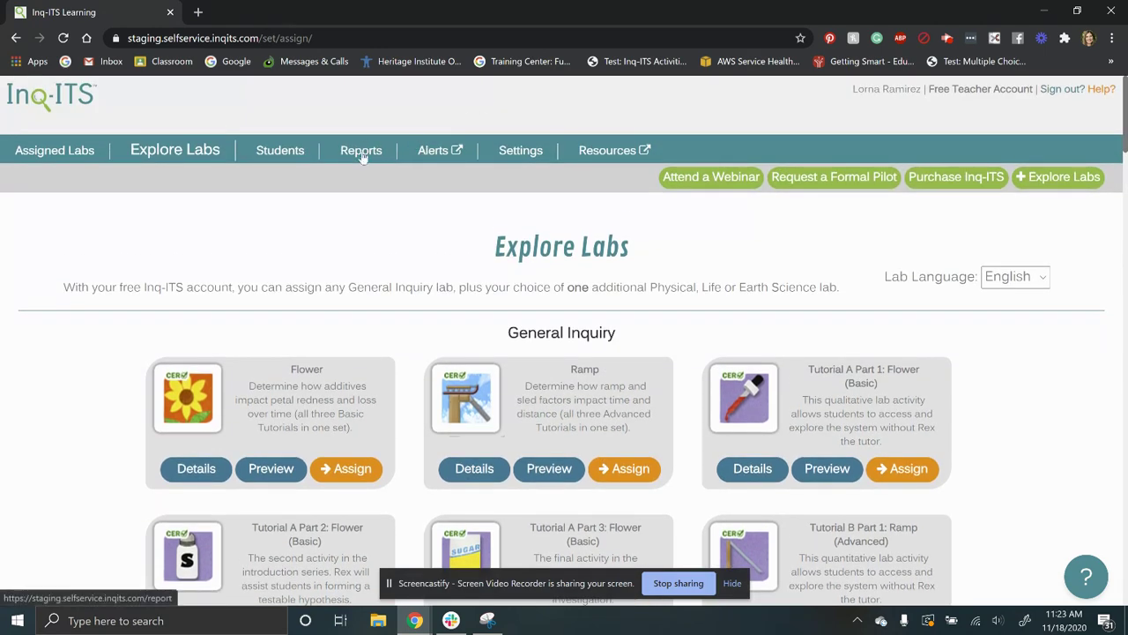
pyautogui.scroll(-2, 563, 325)
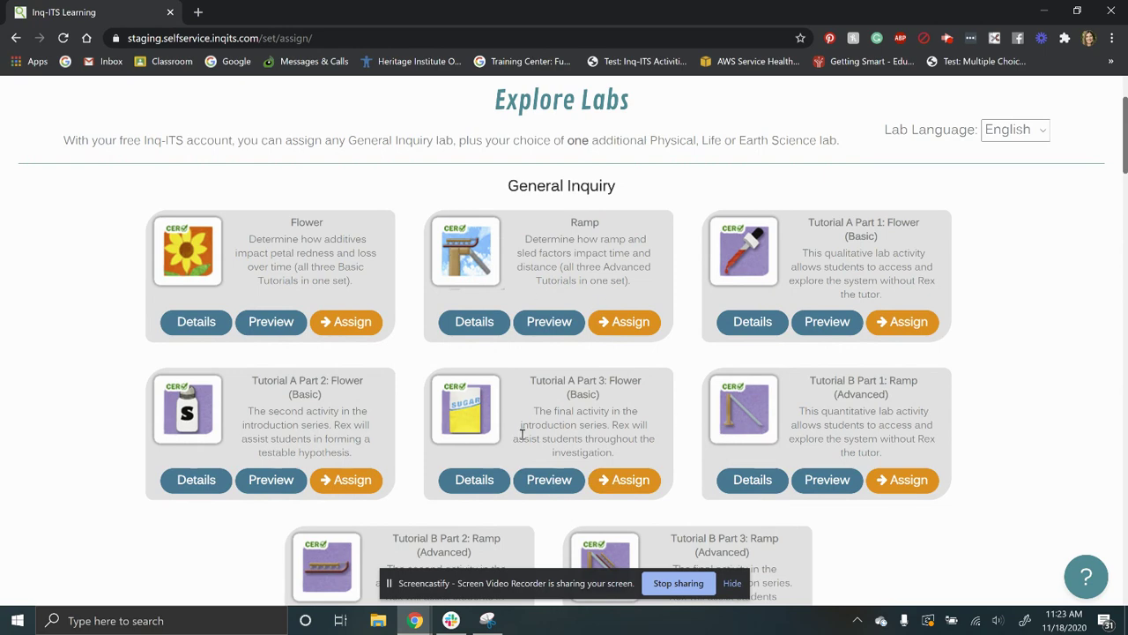
pyautogui.scroll(-1, 619, 363)
pyautogui.scroll(-1, 619, 363)
pyautogui.scroll(-3, 1002, 433)
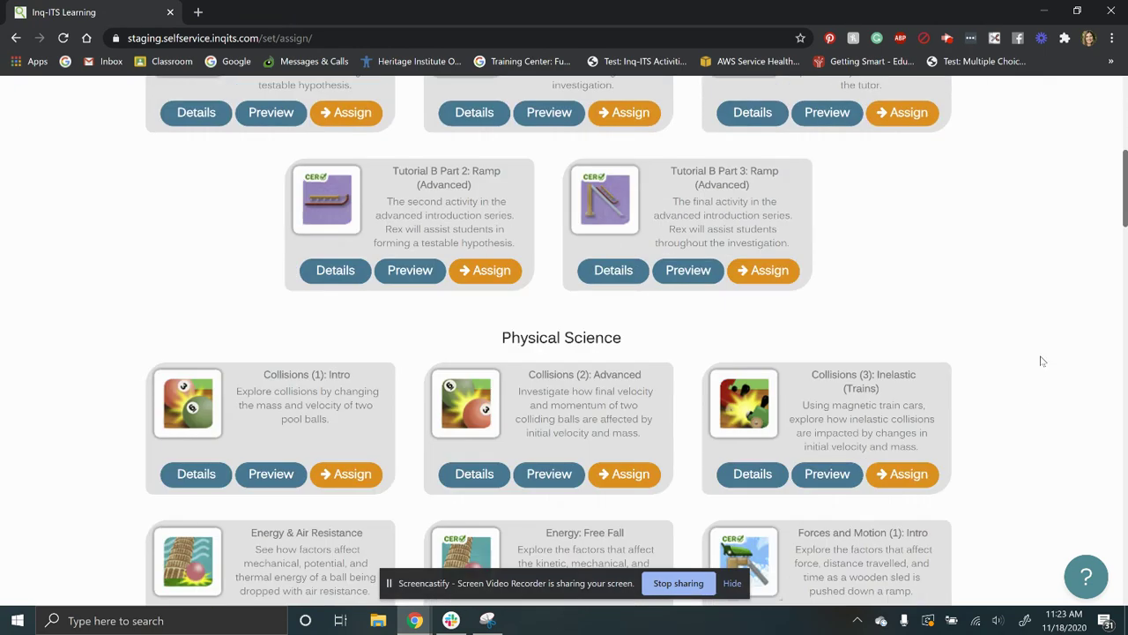
pyautogui.scroll(-1, 973, 346)
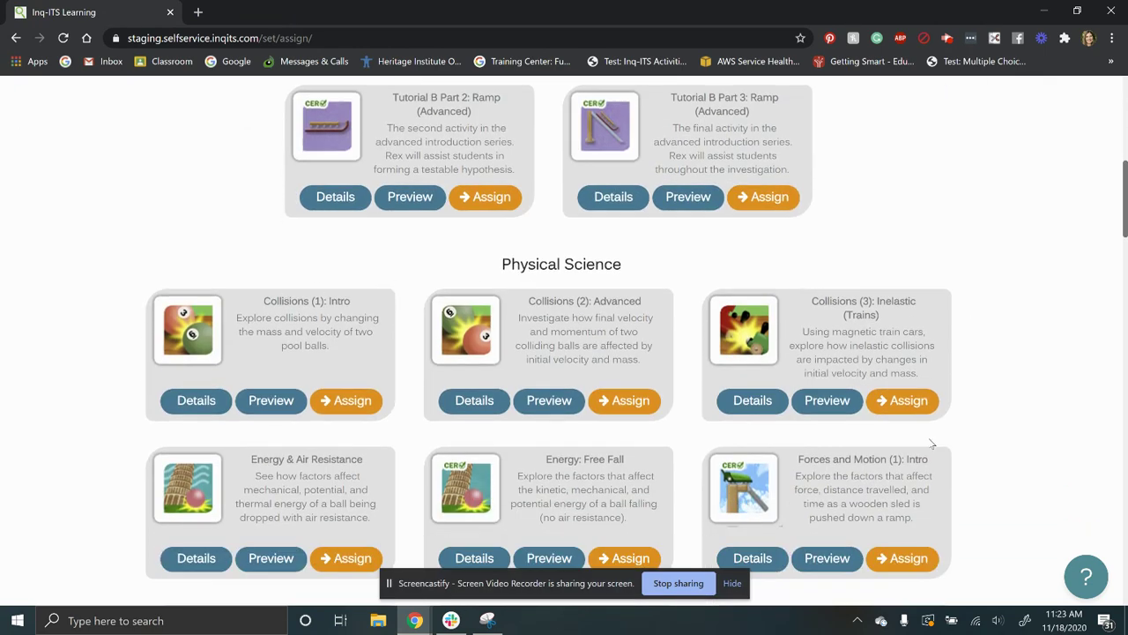
pyautogui.scroll(-2, 990, 476)
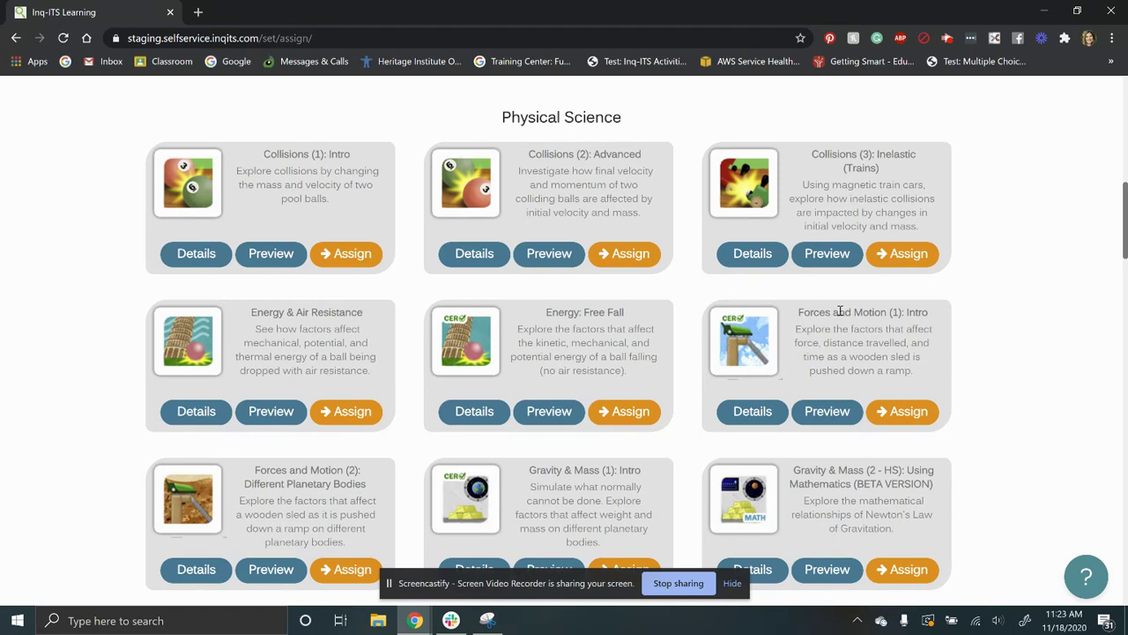
# Step: Assign Forces and Motion (1): Intro, keeping Rex and Pre/Post tests, to classes 1st–4th
pyautogui.click(926, 414)
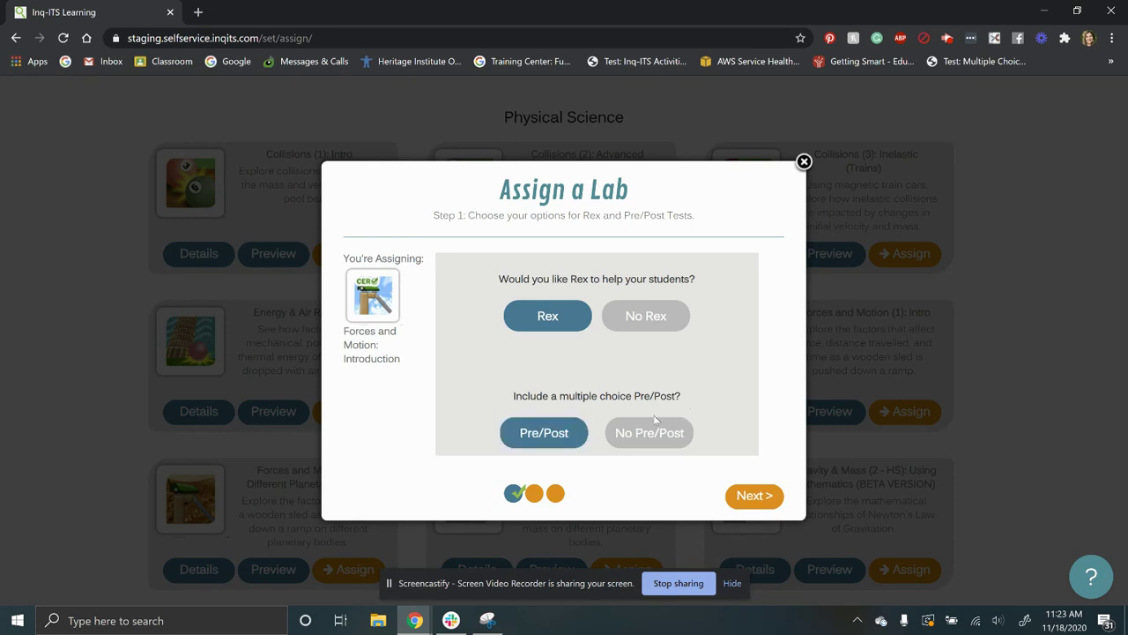
pyautogui.click(760, 496)
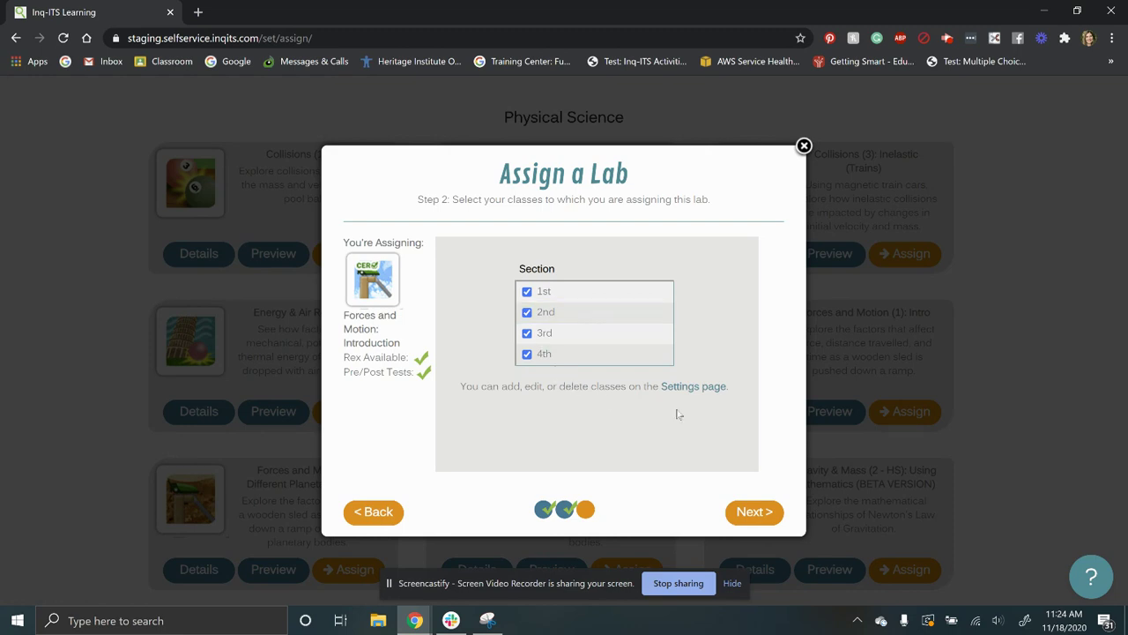
pyautogui.click(752, 494)
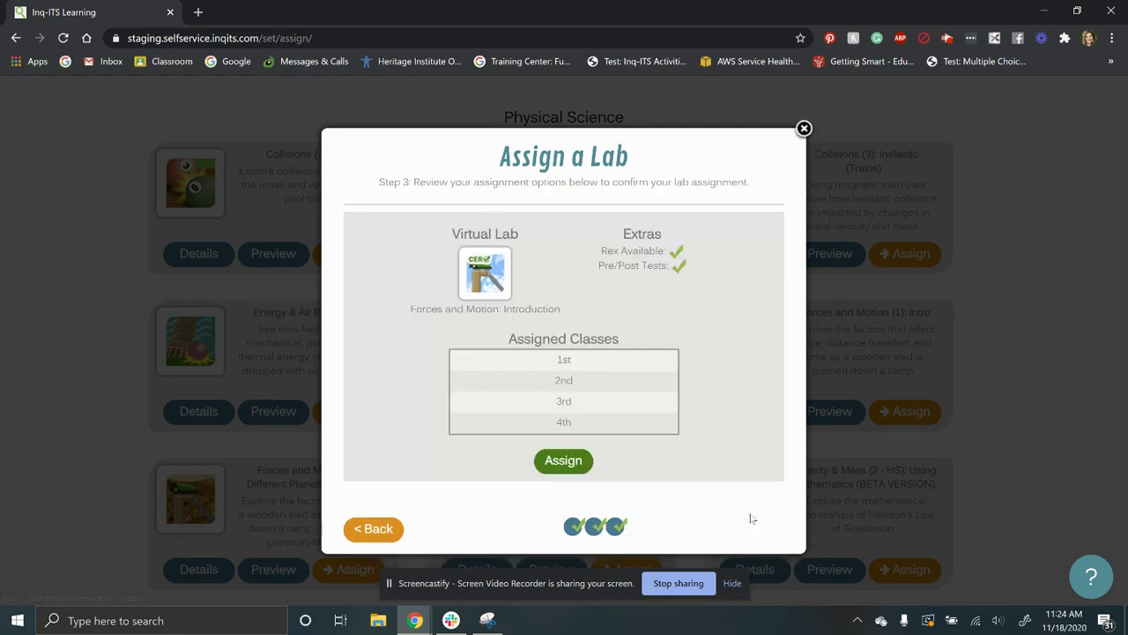
pyautogui.click(555, 462)
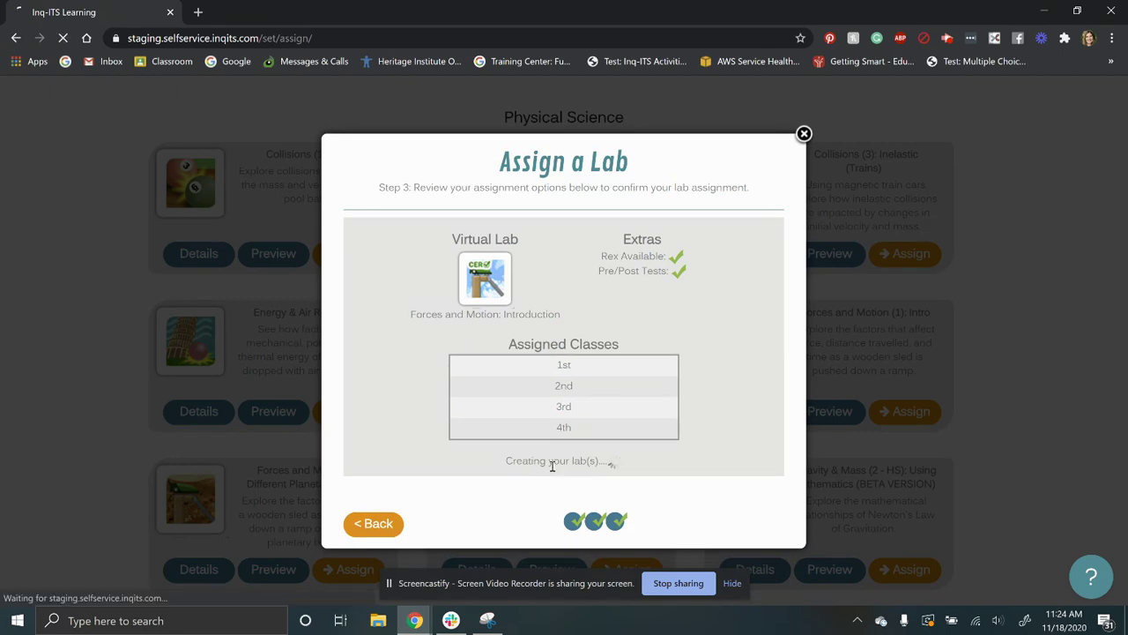
pyautogui.scroll(-1, 252, 365)
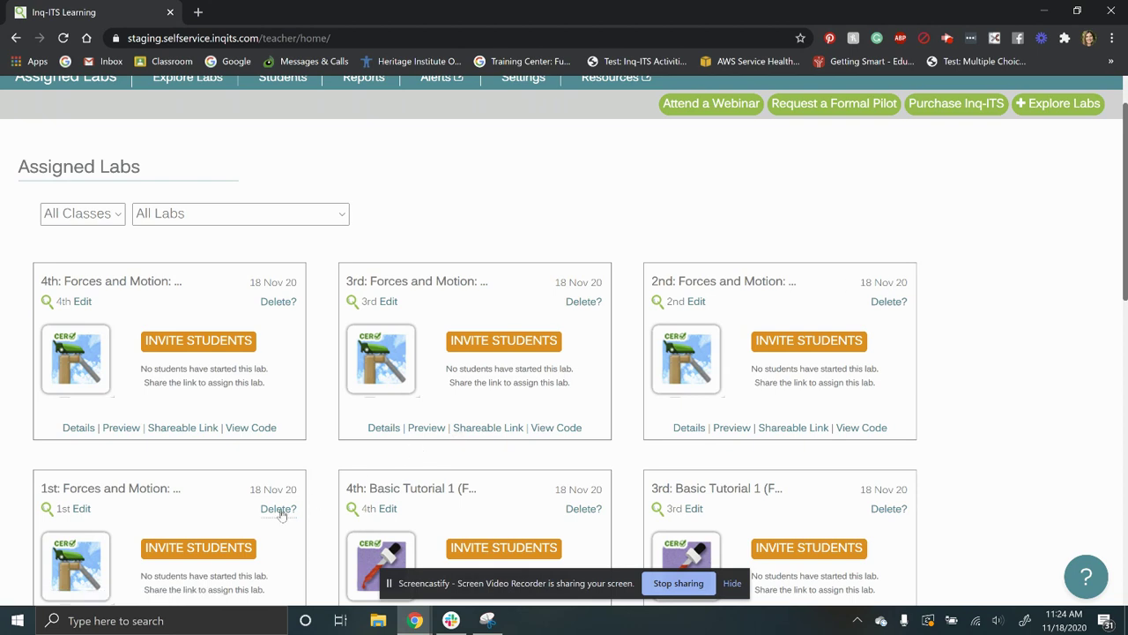
pyautogui.scroll(-1, 280, 511)
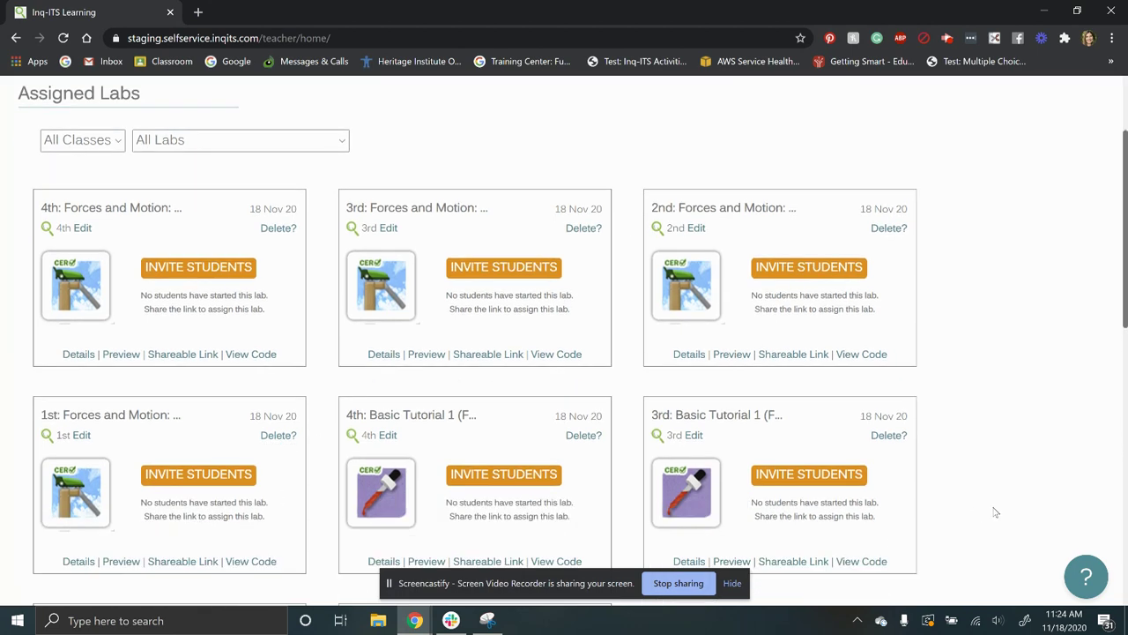
pyautogui.click(1089, 585)
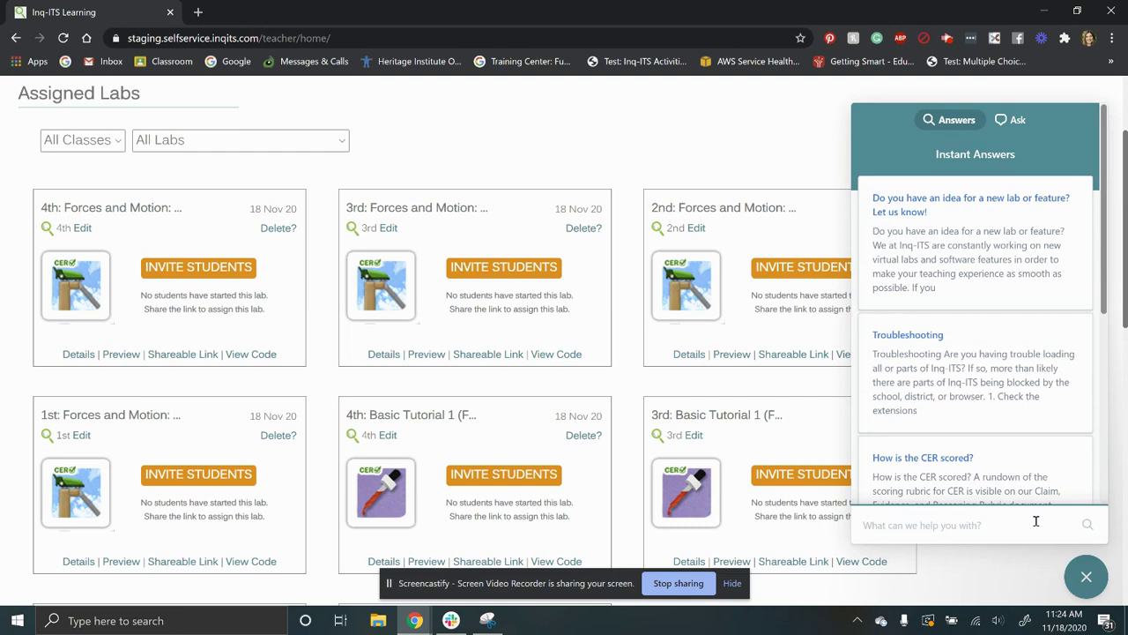
pyautogui.click(1084, 582)
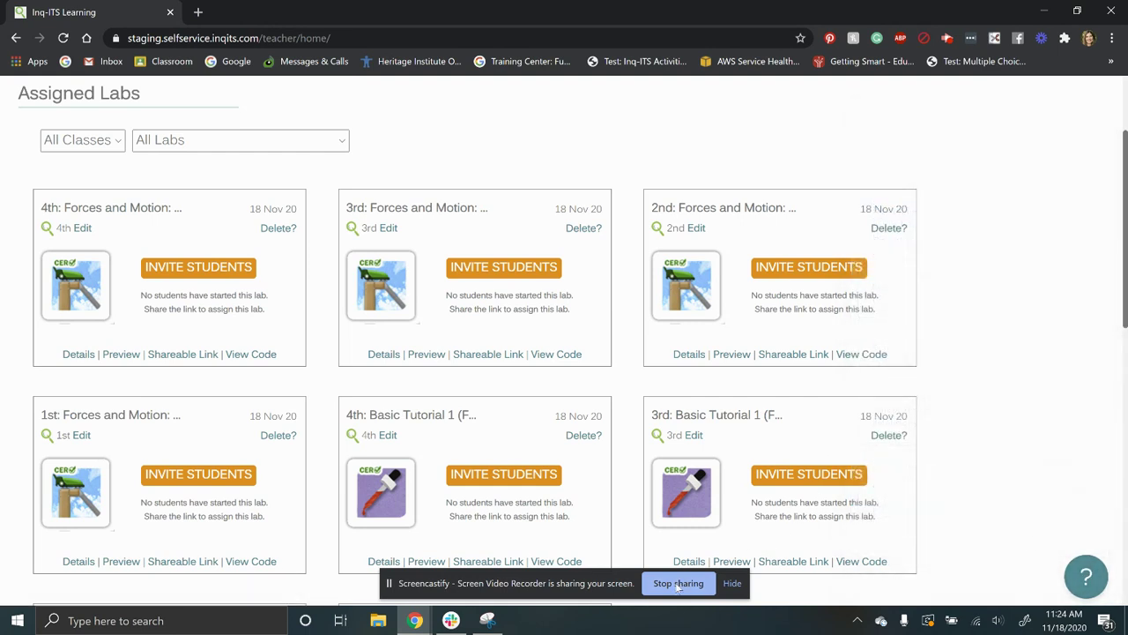